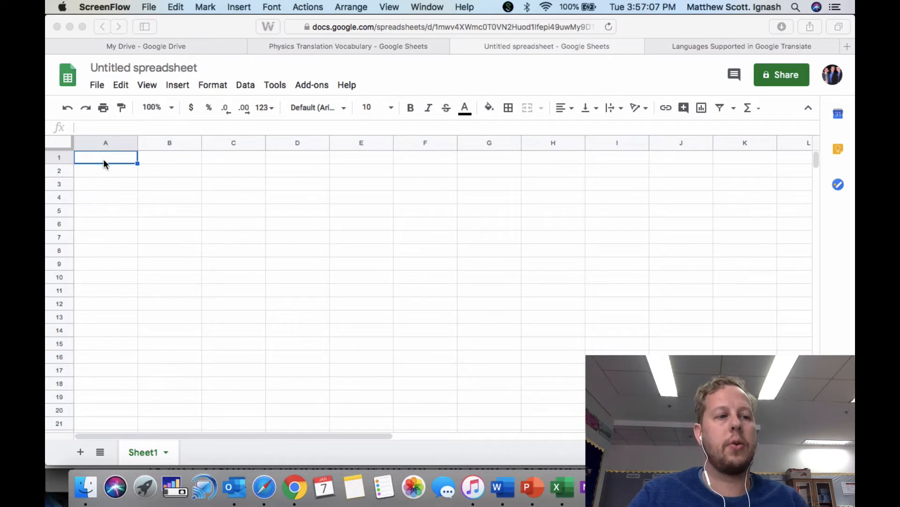
Enter the column heading "Chapter Terms" in cell A1.
click(105, 156)
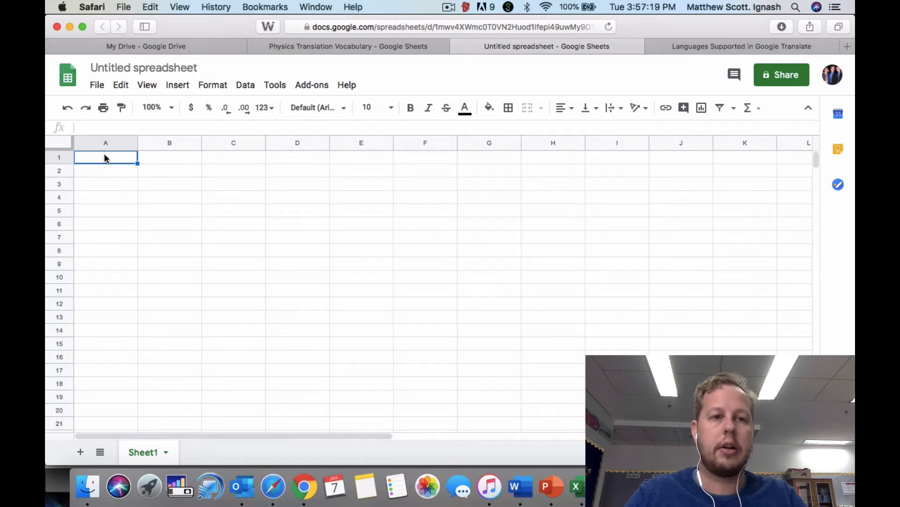
text(Chapter )
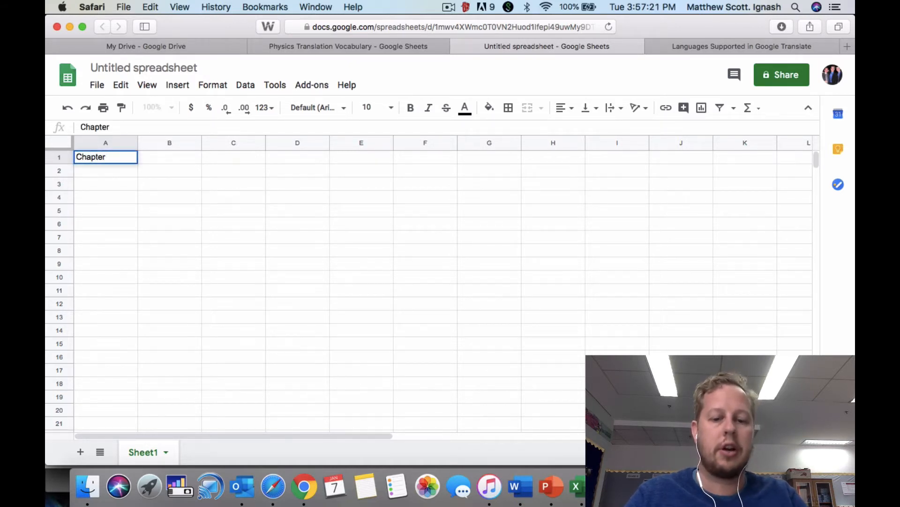
text(Terms)
key(Return)
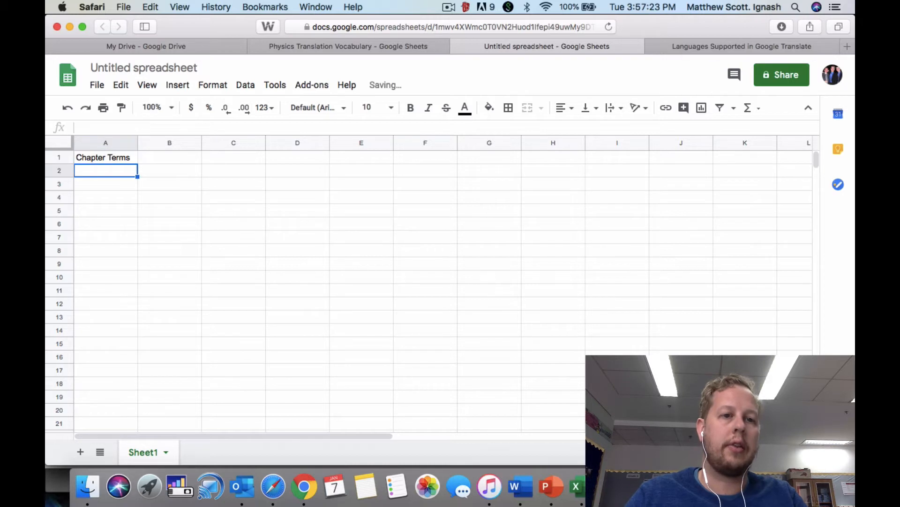
List the terms hello, goodbye, thank you and please in cells A2 to A5, under the Chapter Terms heading.
text(hello)
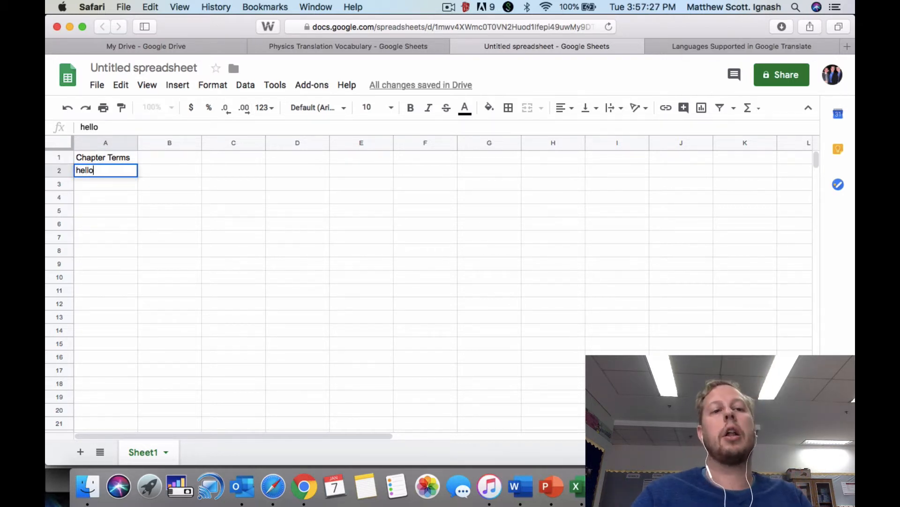
key(Return)
text(goodbye)
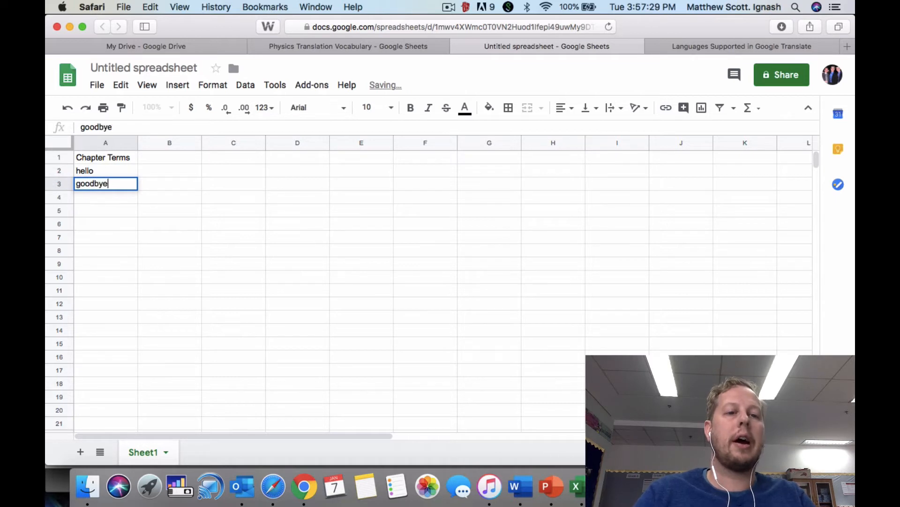
key(Return)
text(thank you)
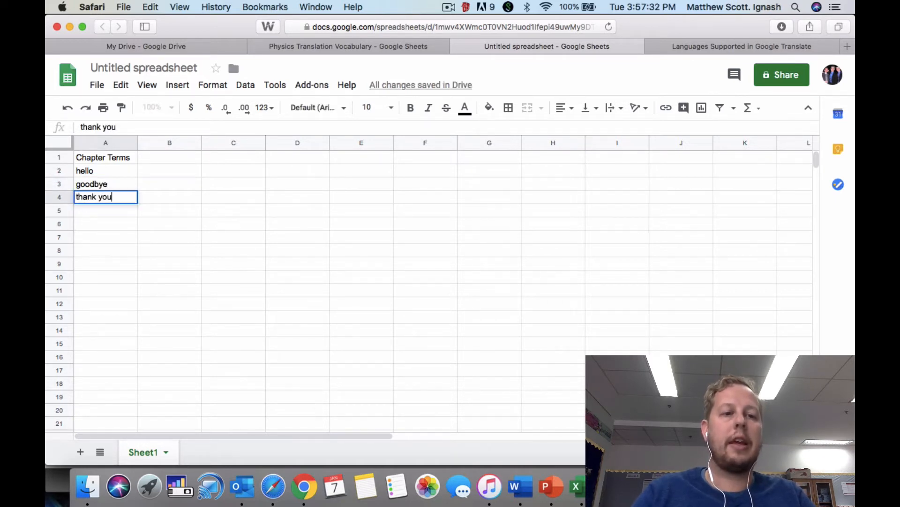
key(Return)
text(please)
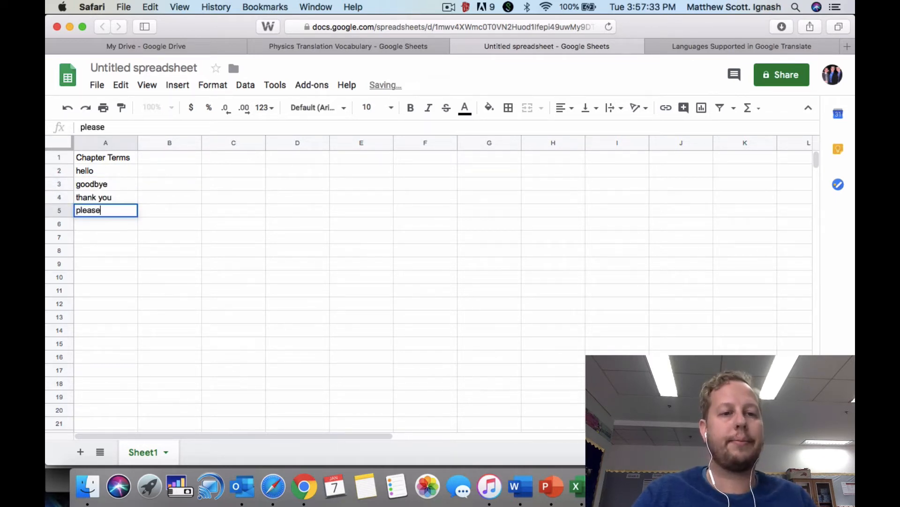
key(Return)
Add the language headings Chinese, Korean and Polish in cells B1, C1 and D1.
click(167, 159)
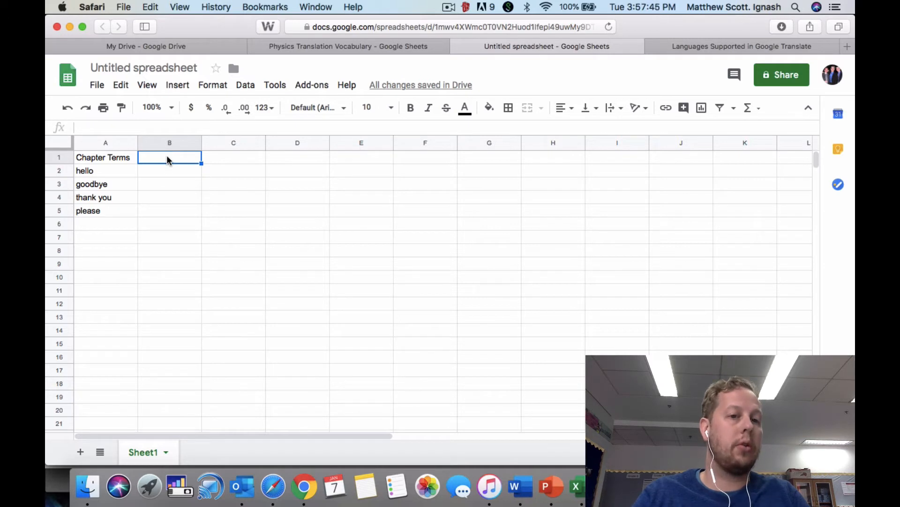
text(Chinese)
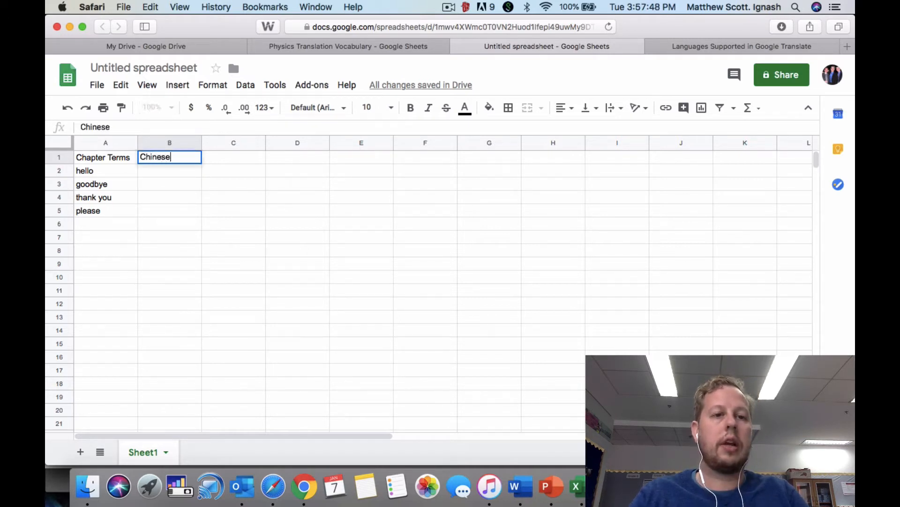
key(Tab)
text(Korean)
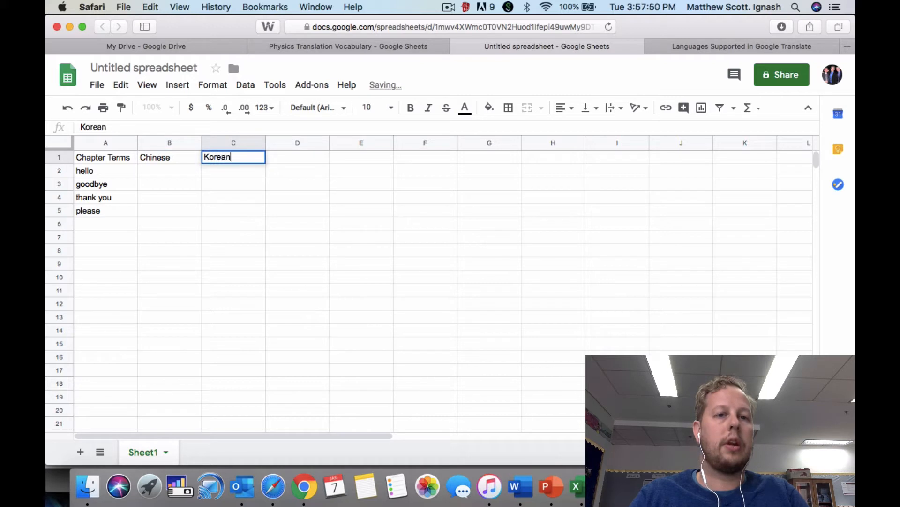
key(Tab)
text(Polish)
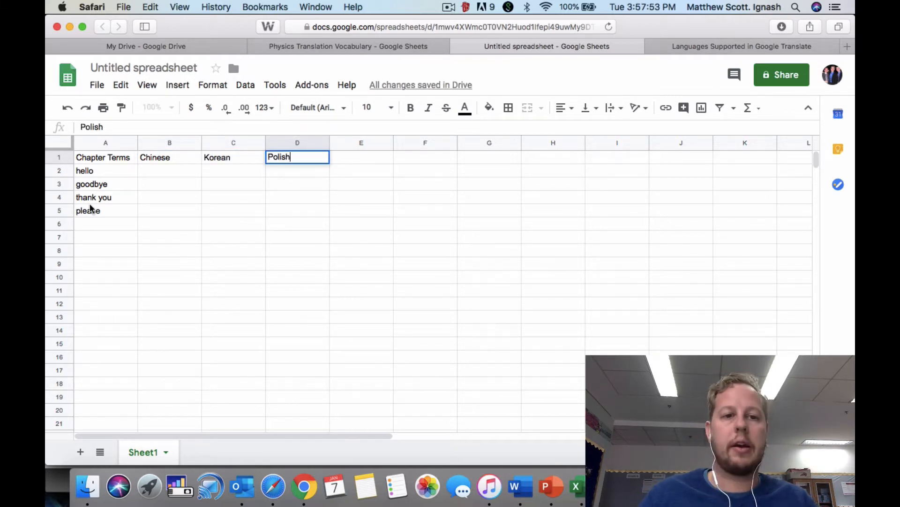
key(Return)
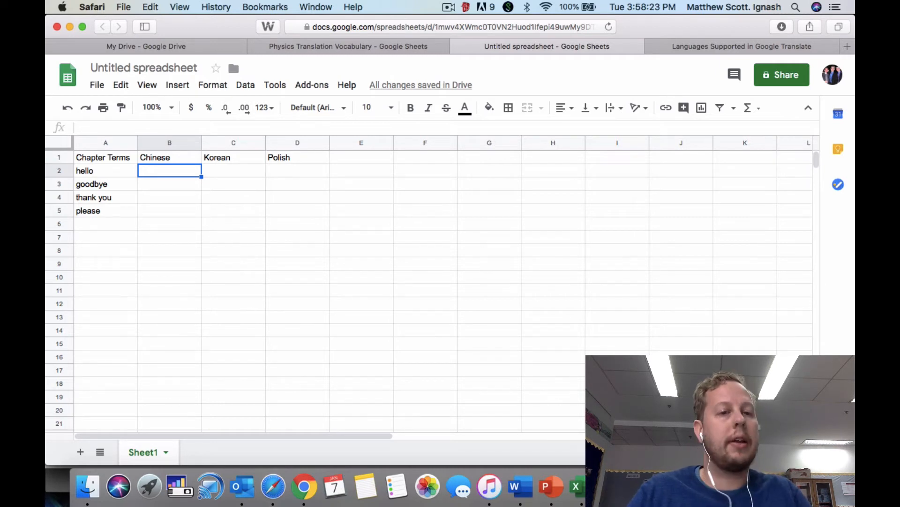
Begin a GOOGLETRANSLATE formula in cell B2 with A2 as the text and "en" as the source language.
text(=)
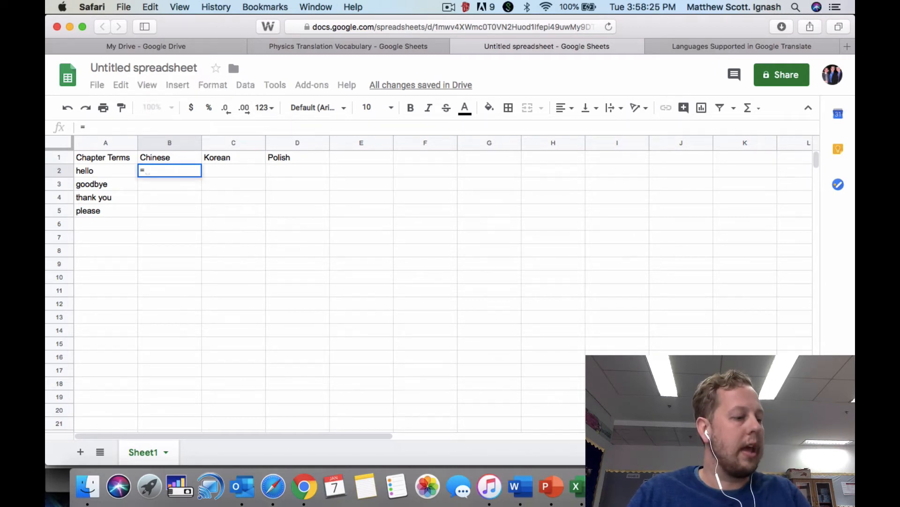
text(G)
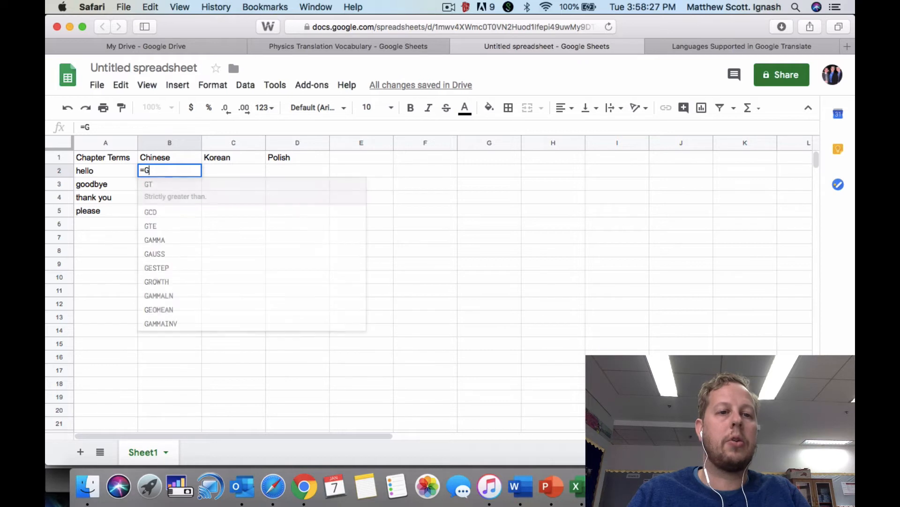
text(OOGLETRANSLATE)
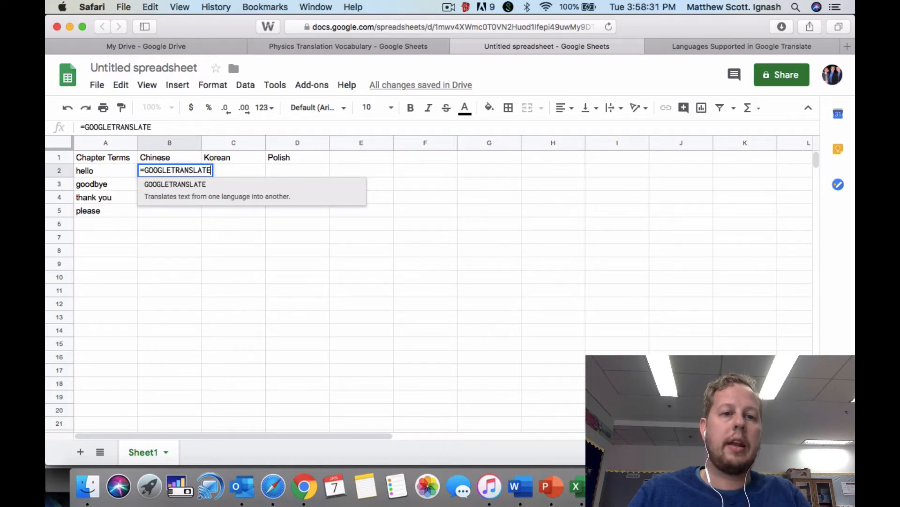
text(()
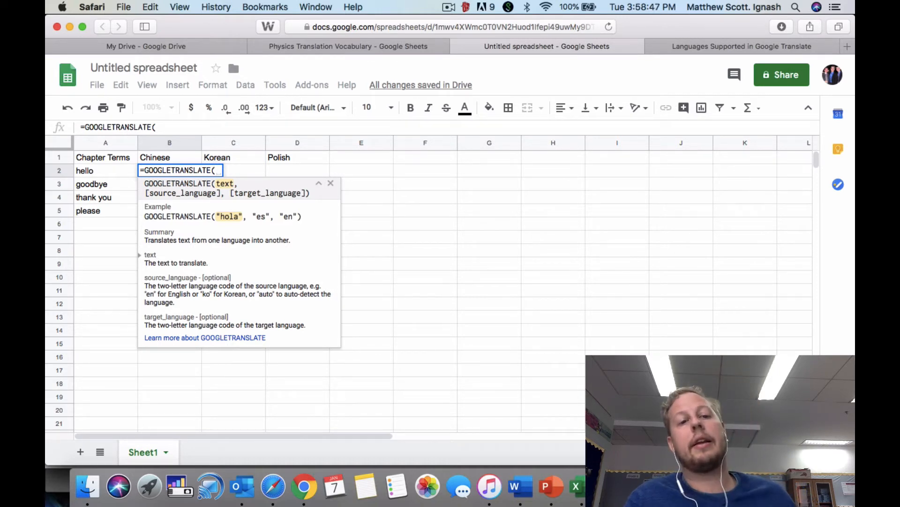
click(104, 168)
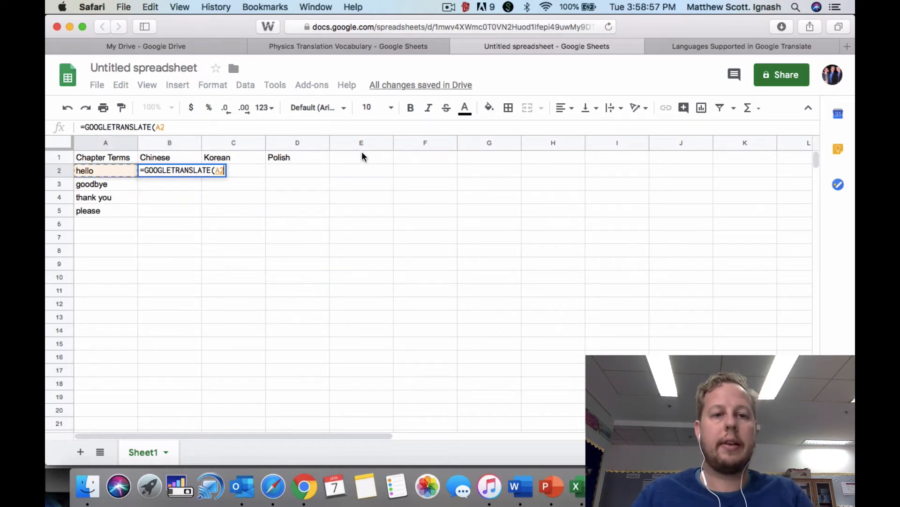
text(,)
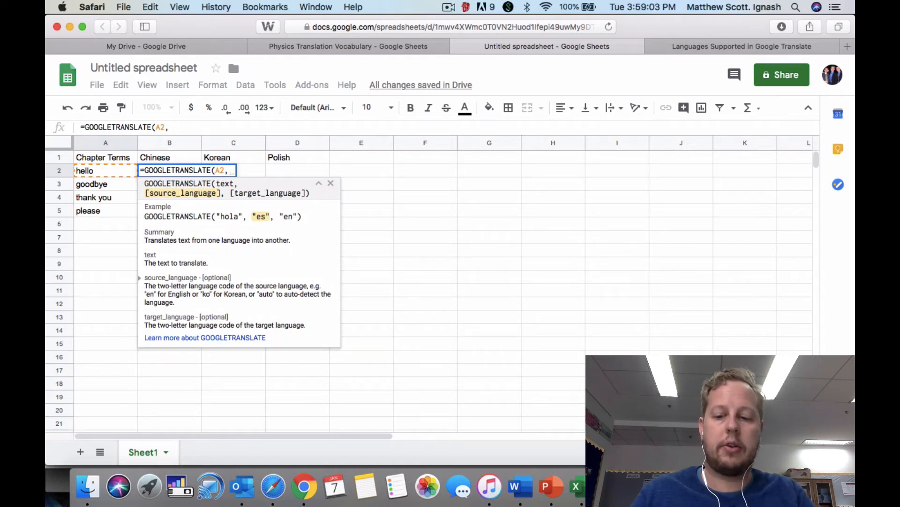
text(")
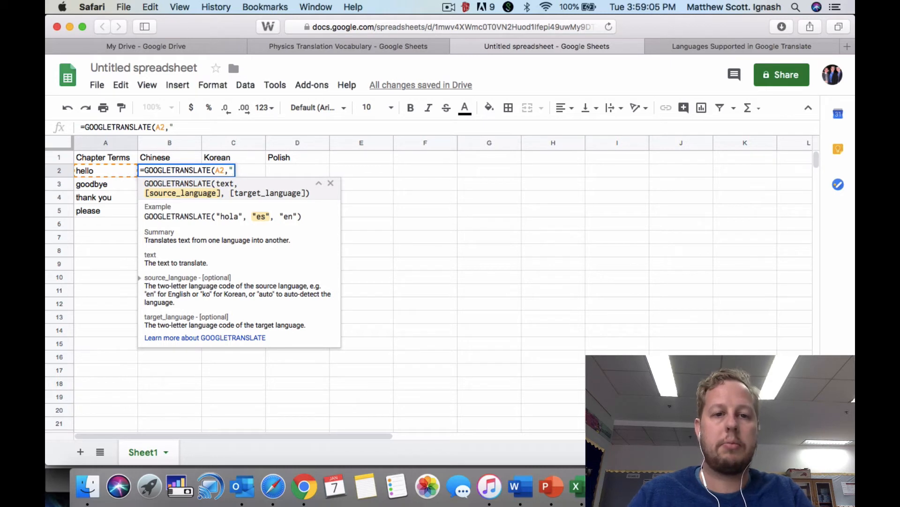
text(en")
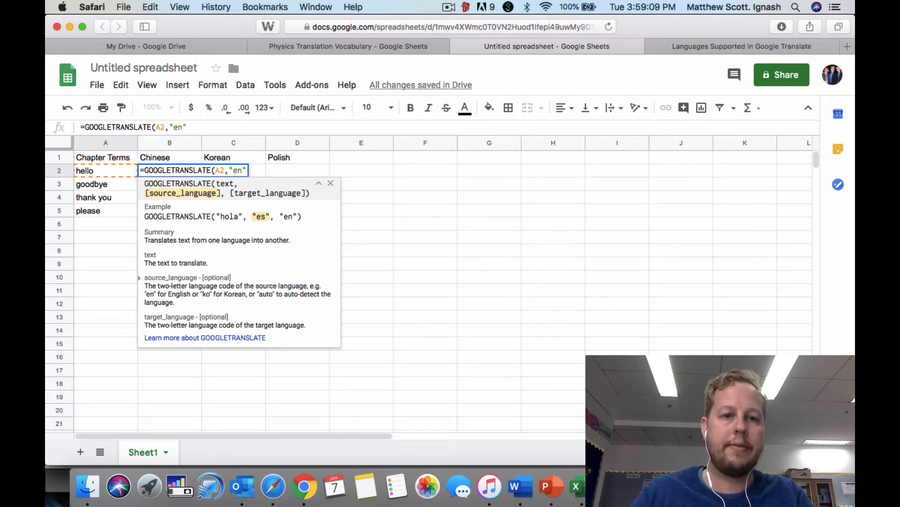
text(,)
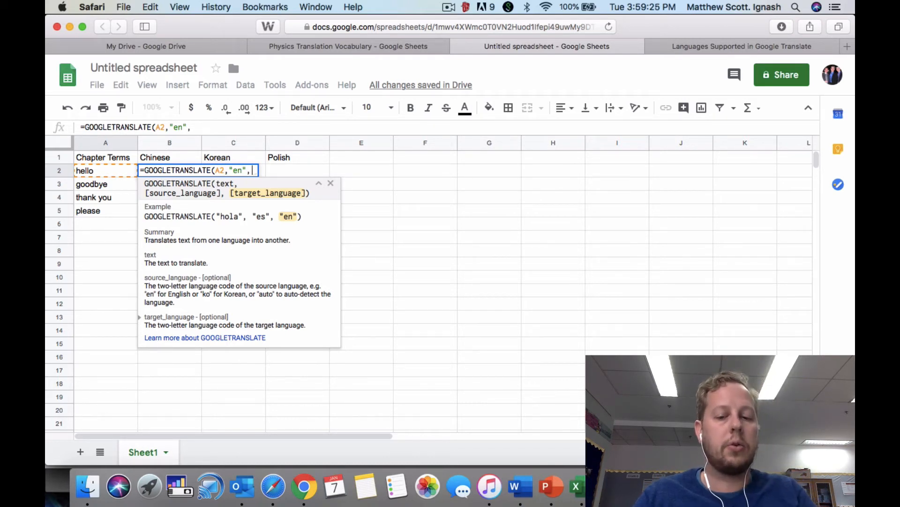
Complete the B2 translation formula with "zh" as the target language, and reselect the cell to check it.
text(zh)
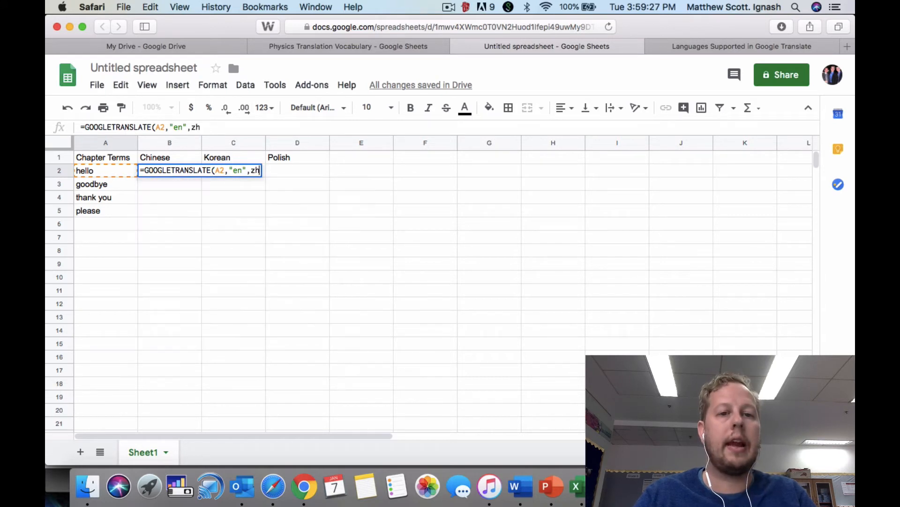
key(BackSpace)
key(BackSpace)
key(BackSpace)
text("z)
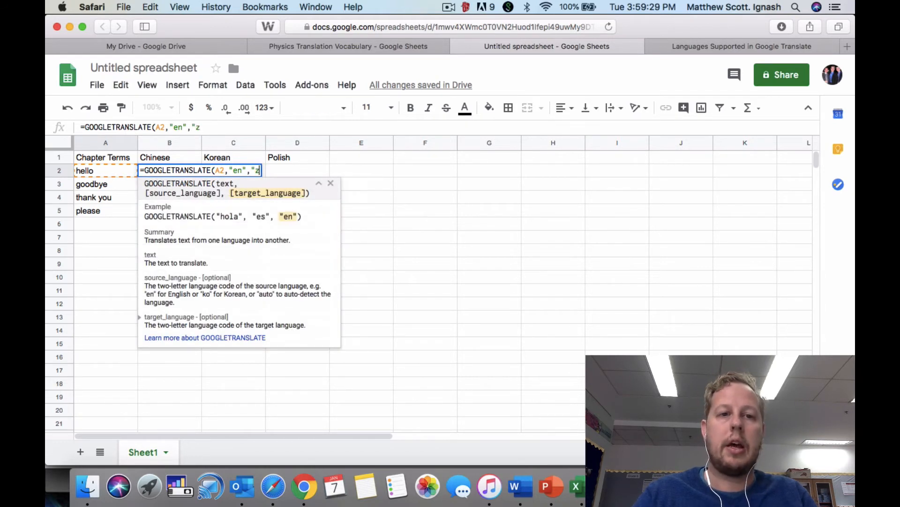
text(h")
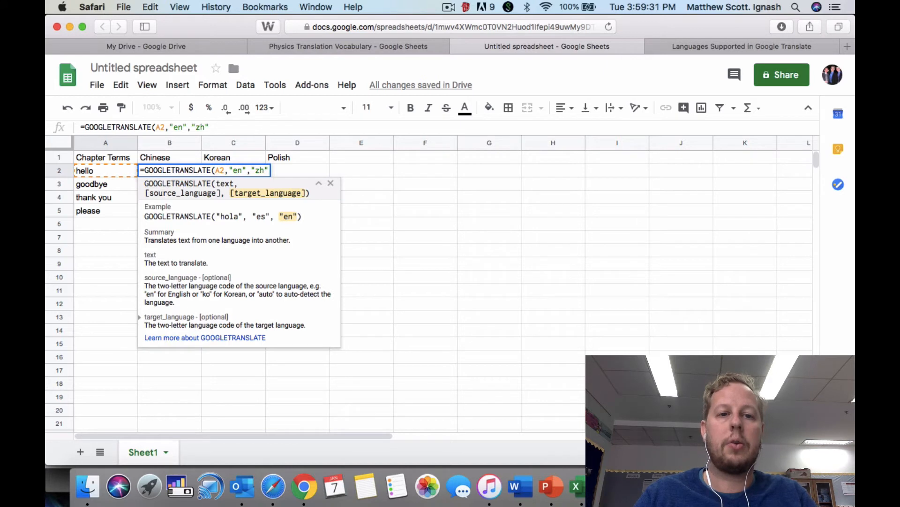
text())
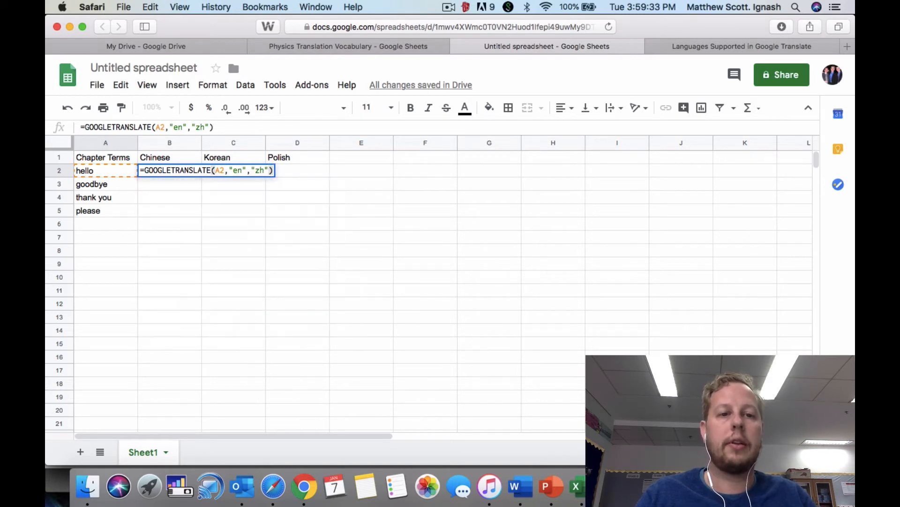
key(Return)
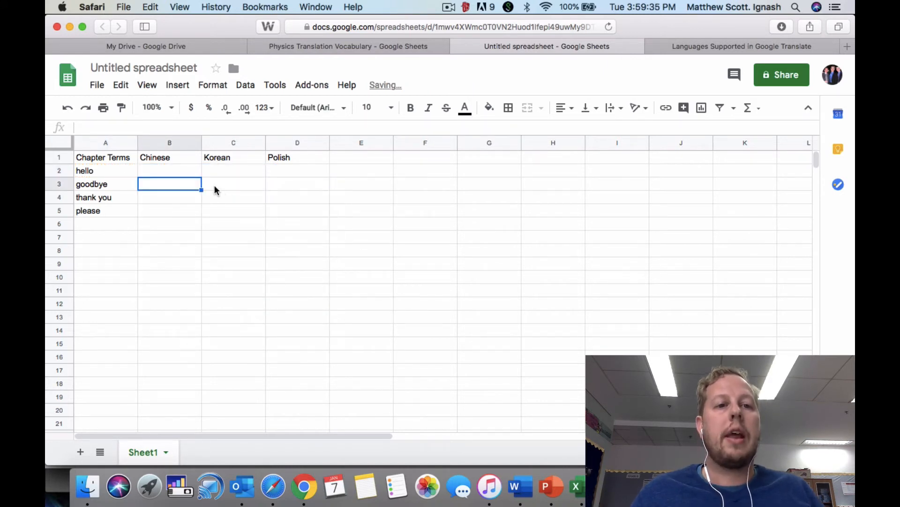
click(248, 264)
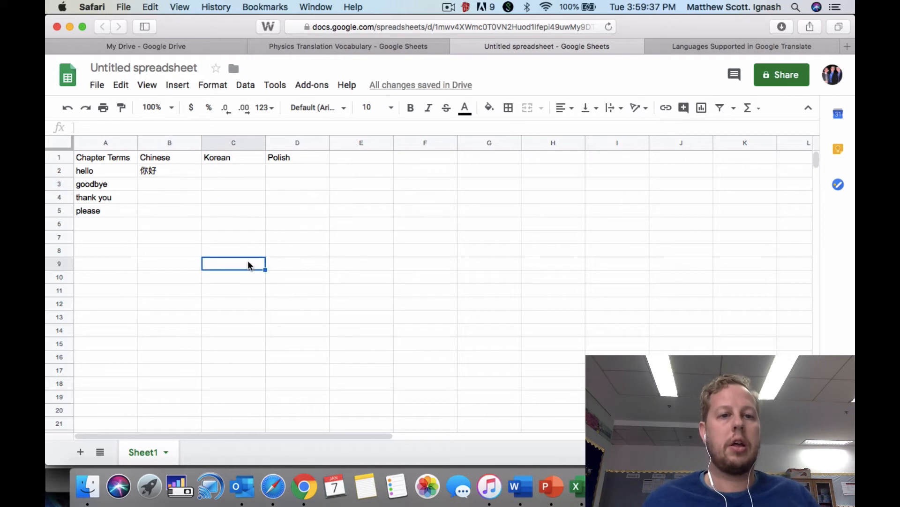
click(166, 172)
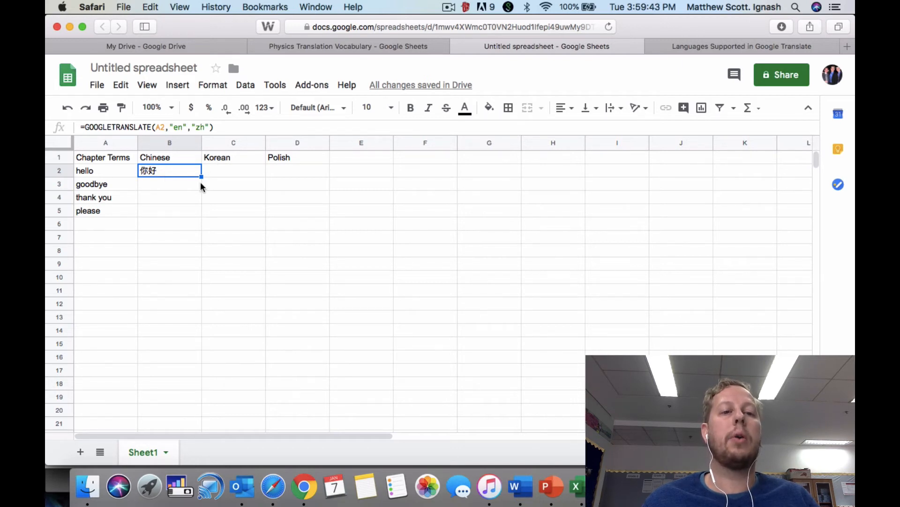
Enter a GOOGLETRANSLATE formula in cell C2 that translates A2 from "en" to "ko".
click(233, 171)
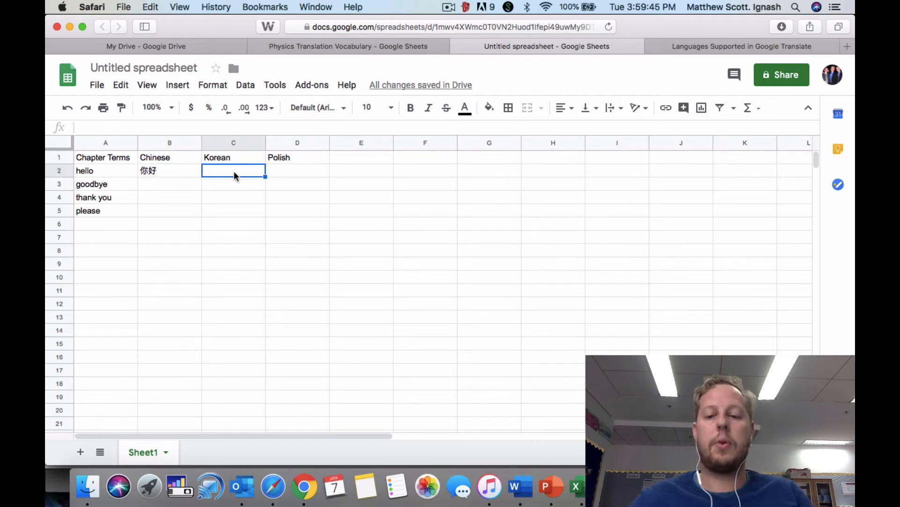
text(=)
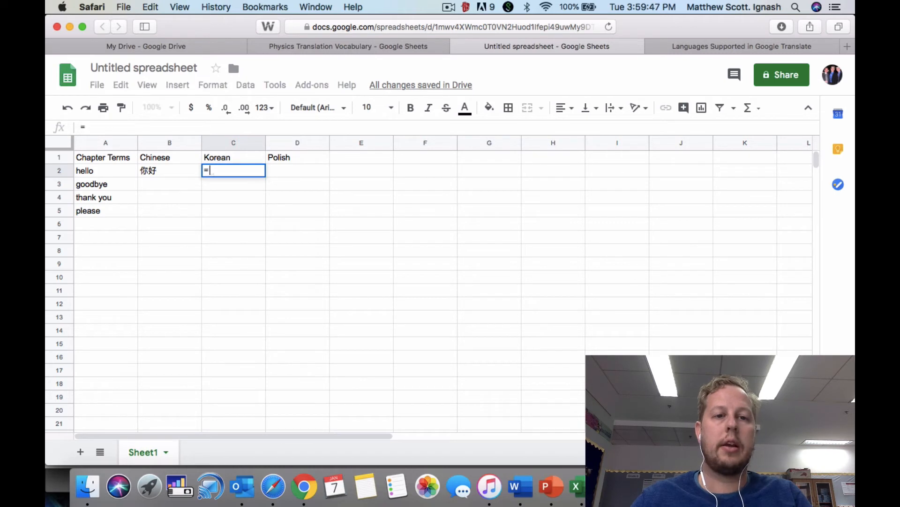
text(GO)
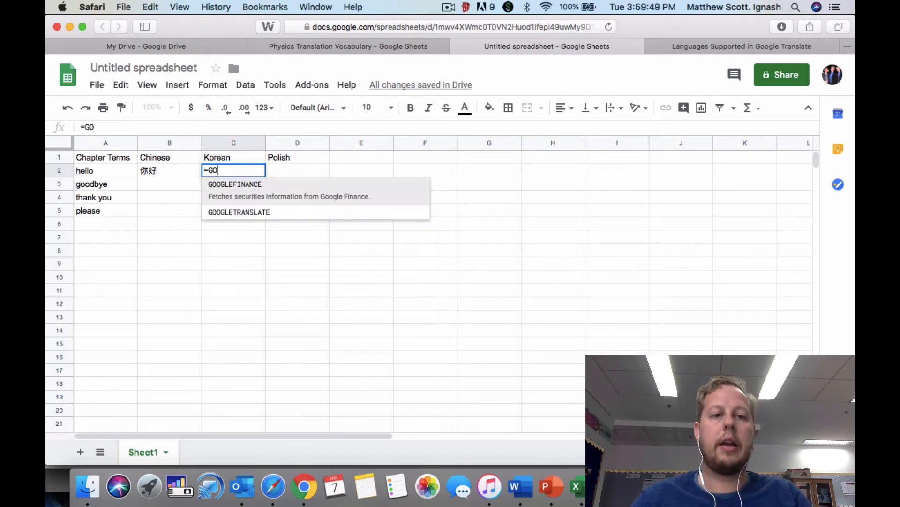
text(OGLETRANSLATE()
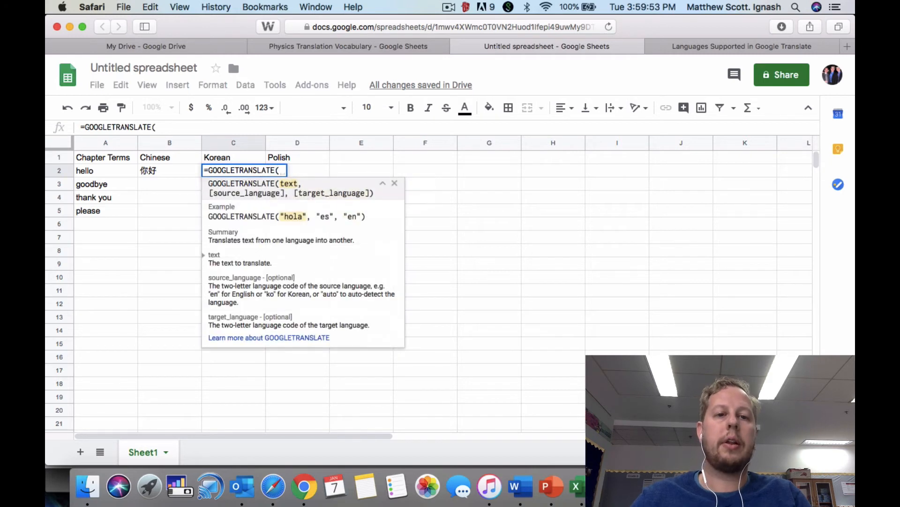
click(99, 168)
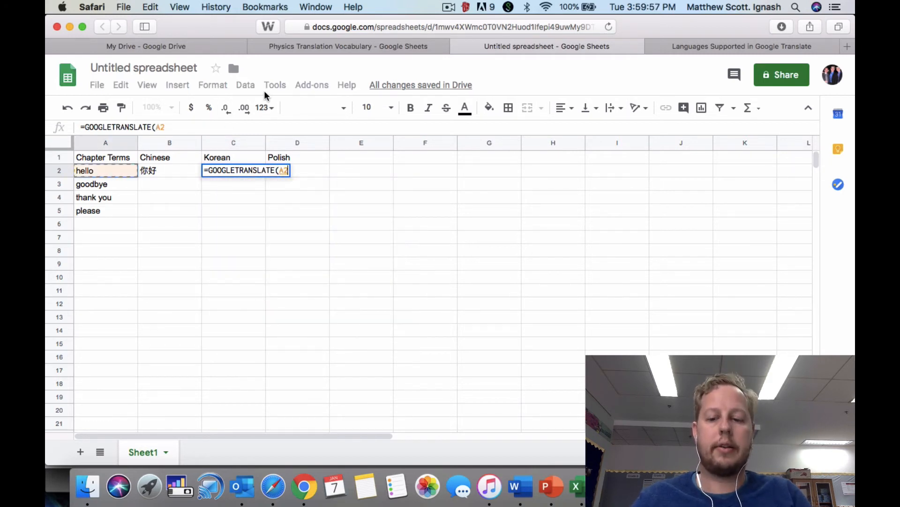
text(,)
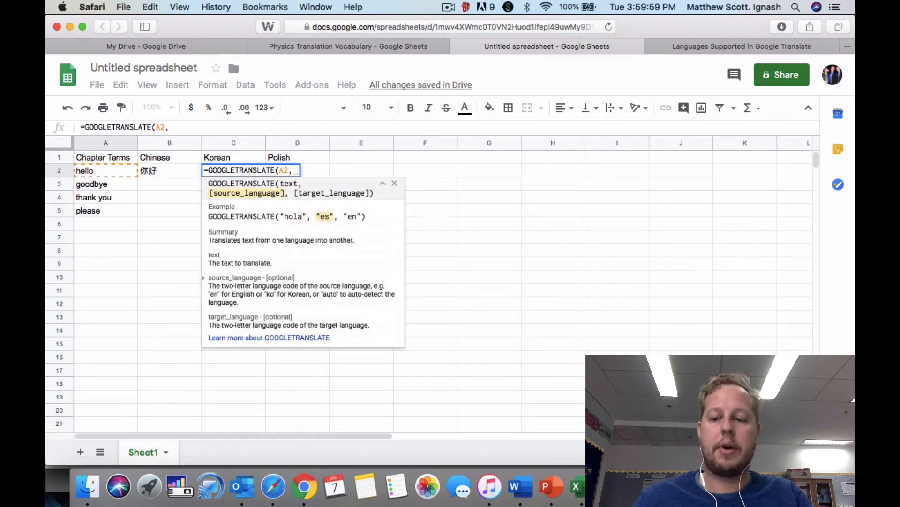
text("en)
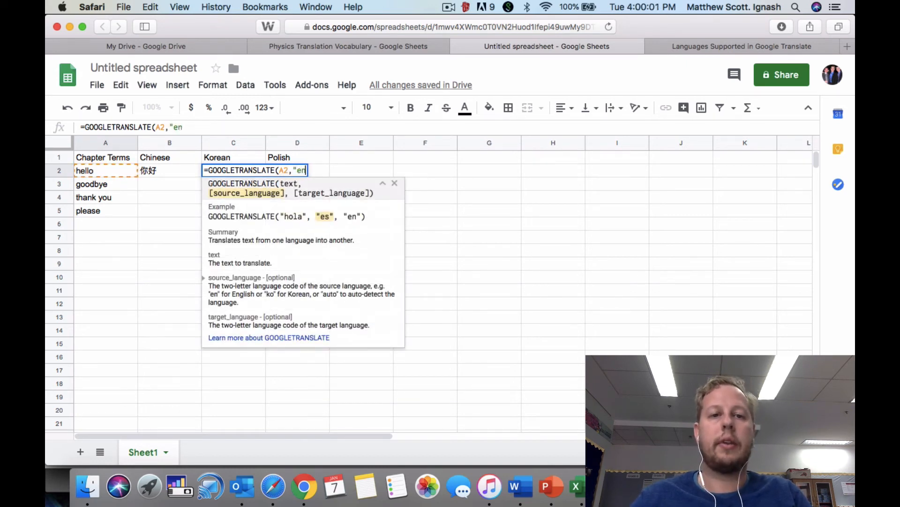
text(")
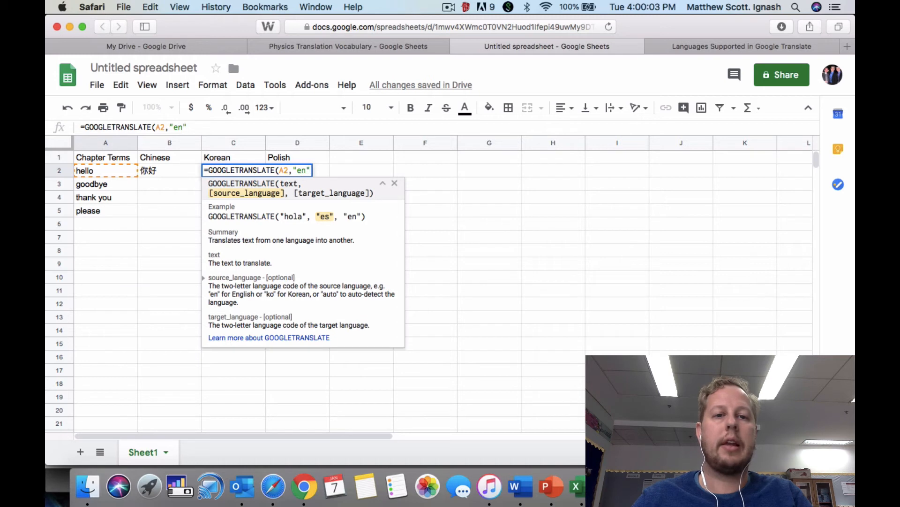
text(,")
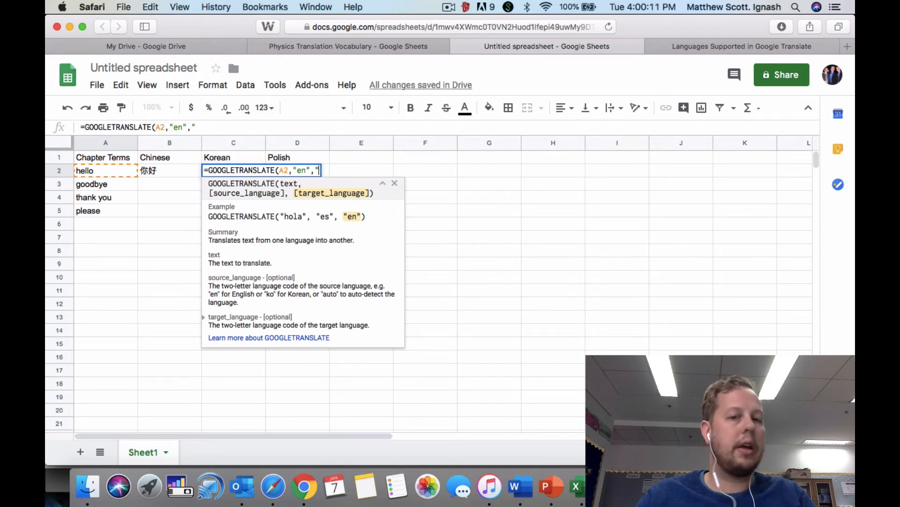
text(ko")
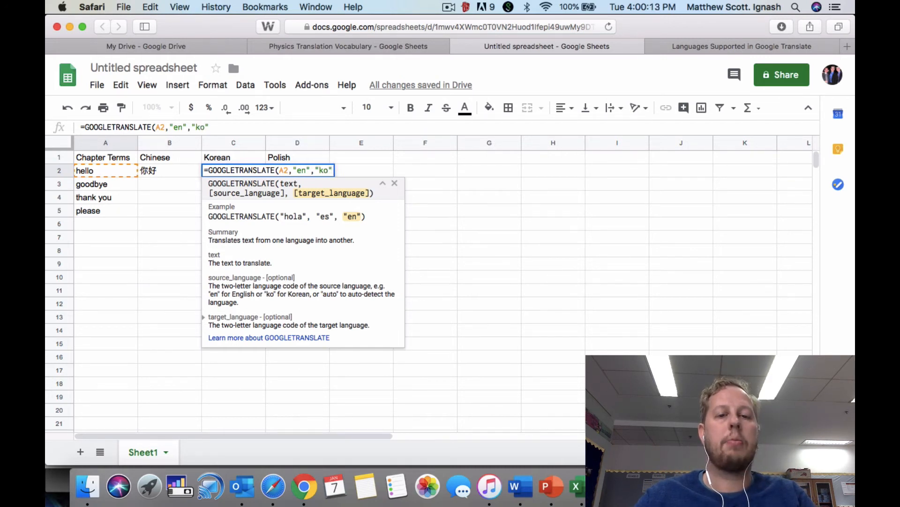
text())
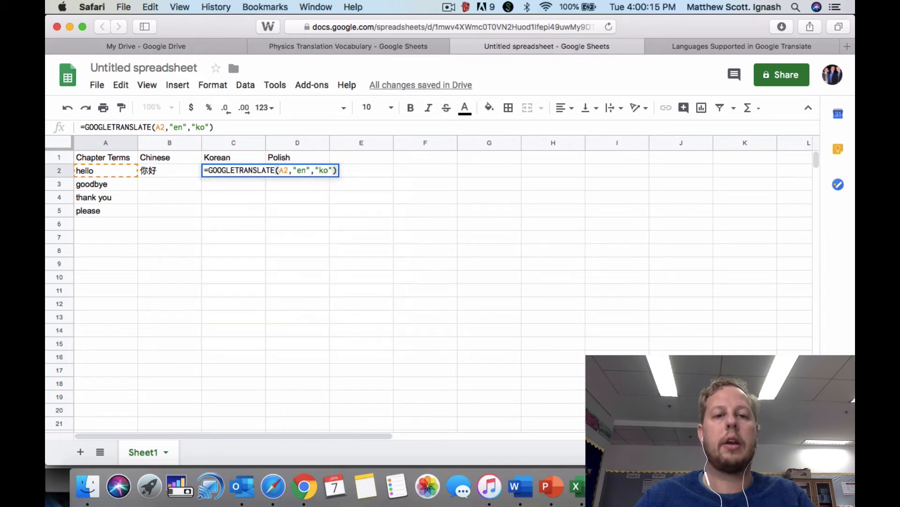
key(Return)
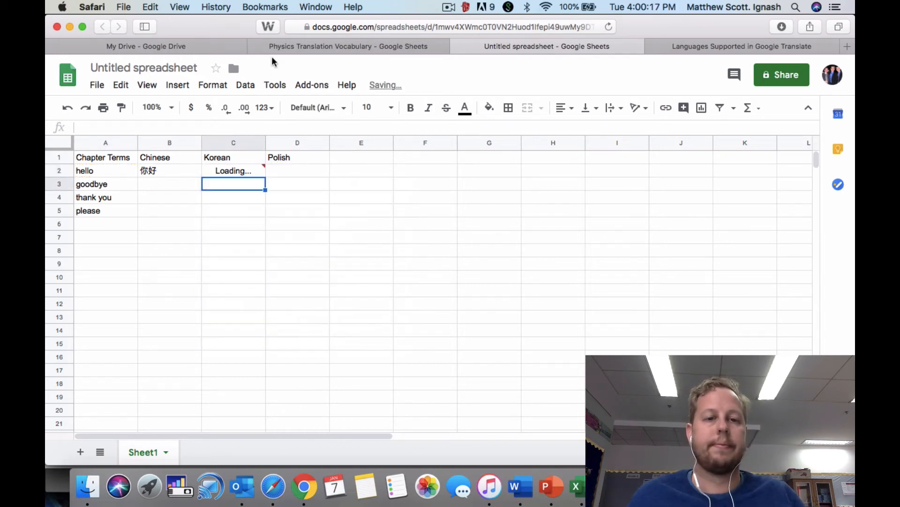
Enter a GOOGLETRANSLATE formula in cell D2 that translates A2 from "en" to "pl".
click(291, 162)
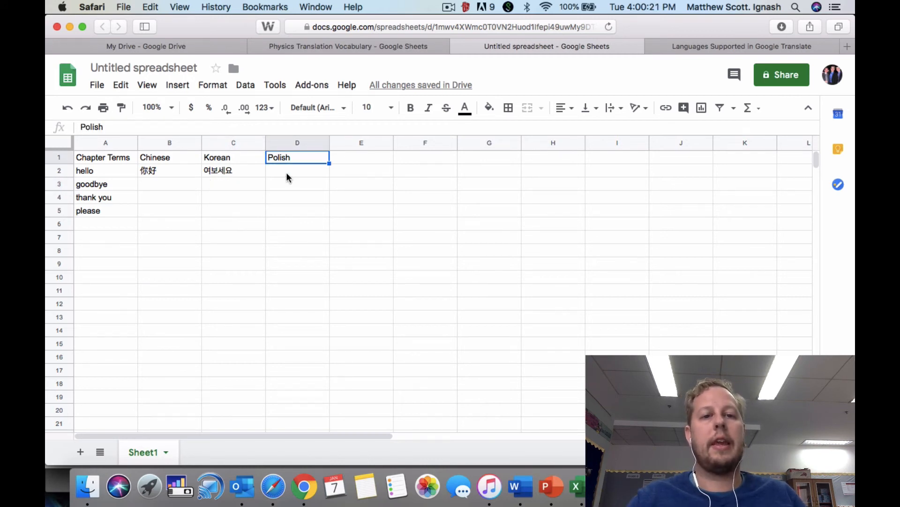
click(287, 173)
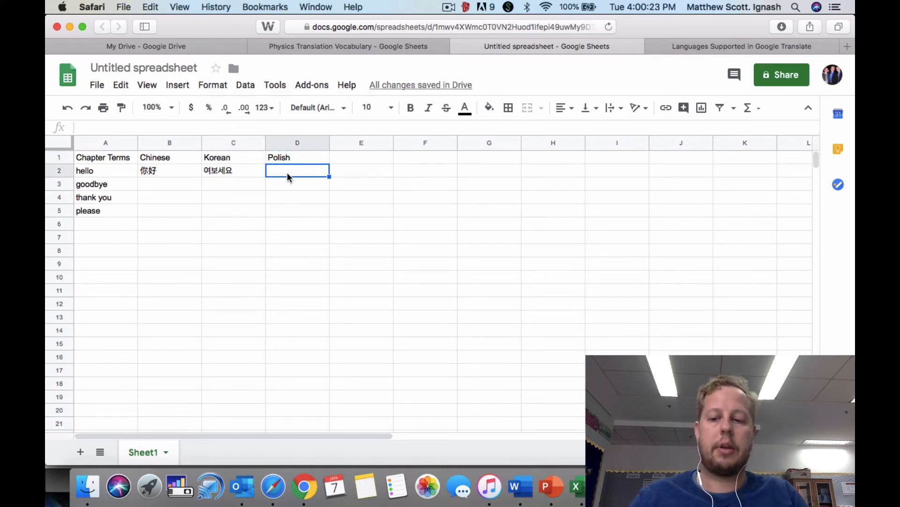
text(=)
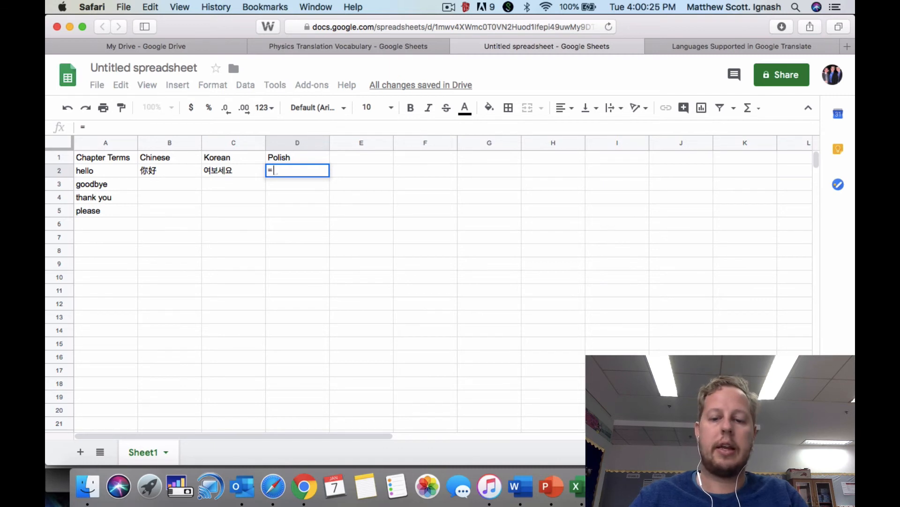
text(GOOGLE)
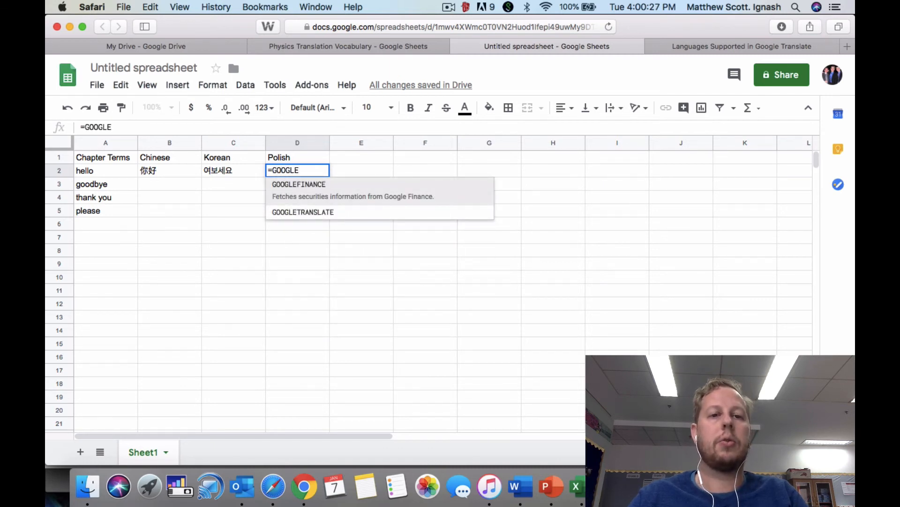
text(TRANS)
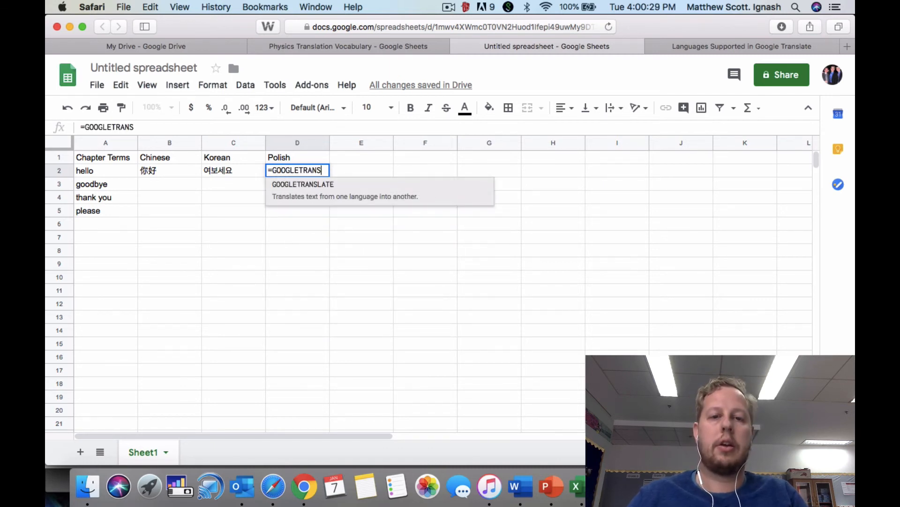
key(Tab)
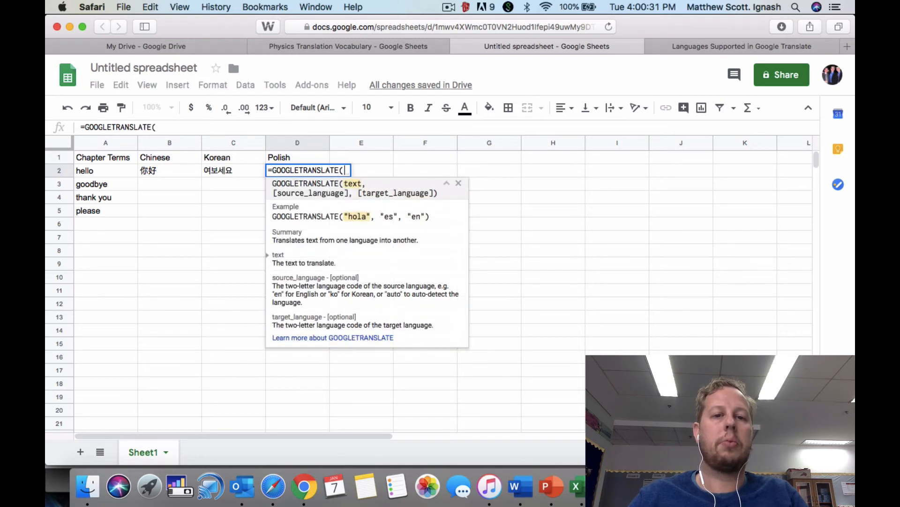
click(95, 170)
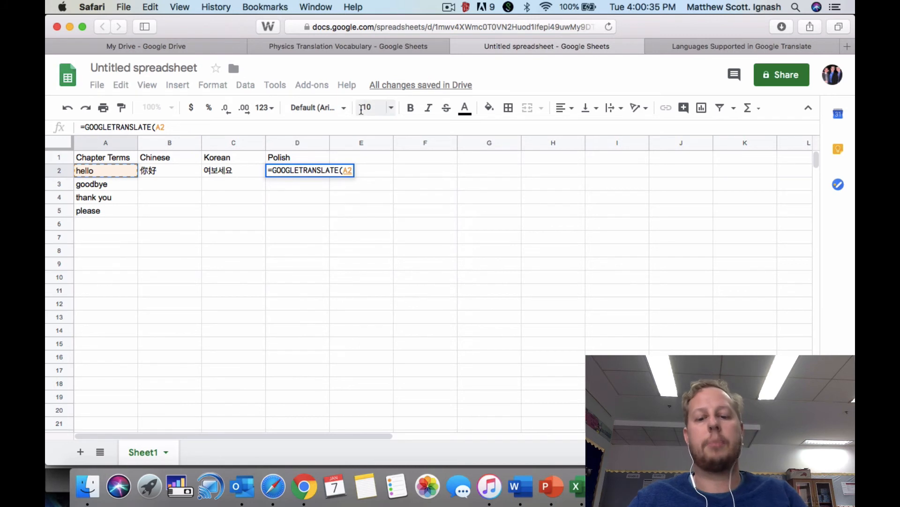
text(,"en)
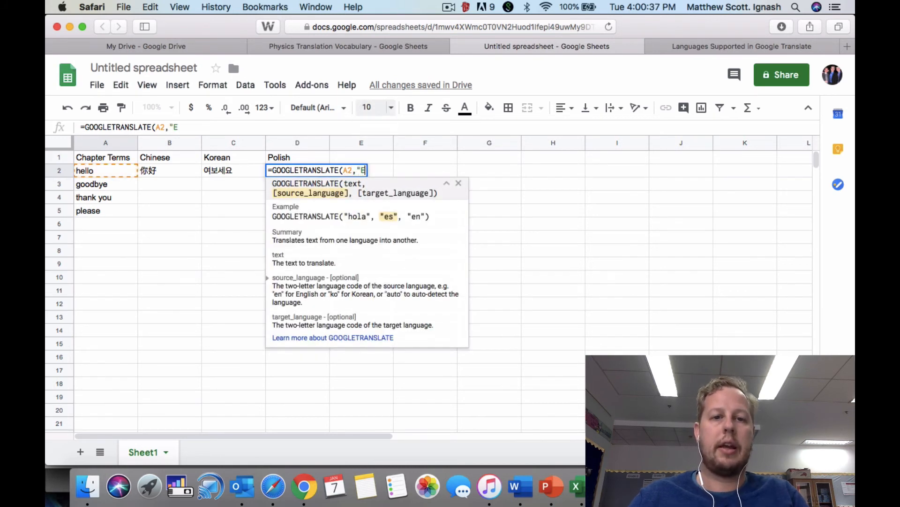
text(",")
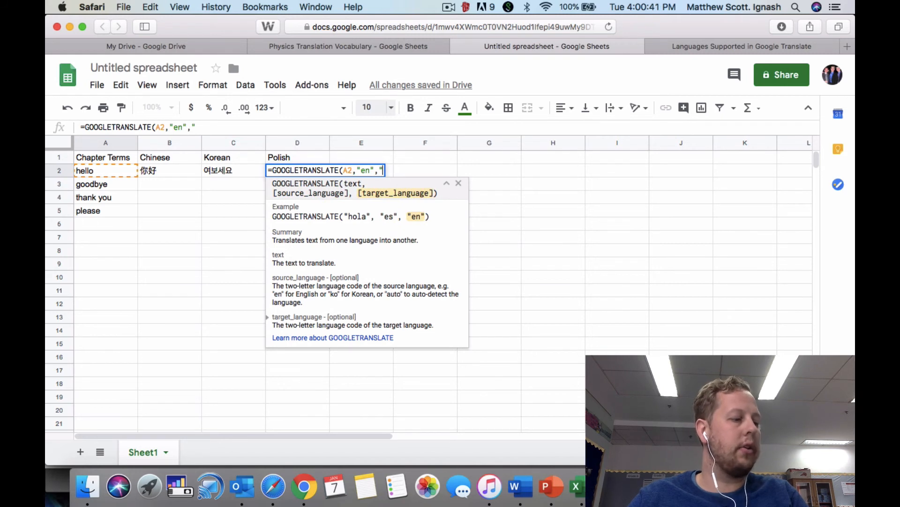
text(pl")
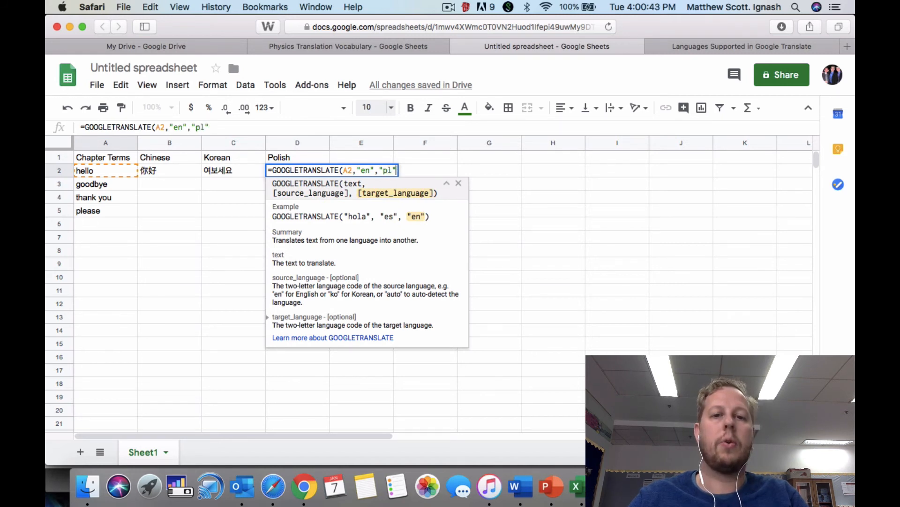
text())
key(Return)
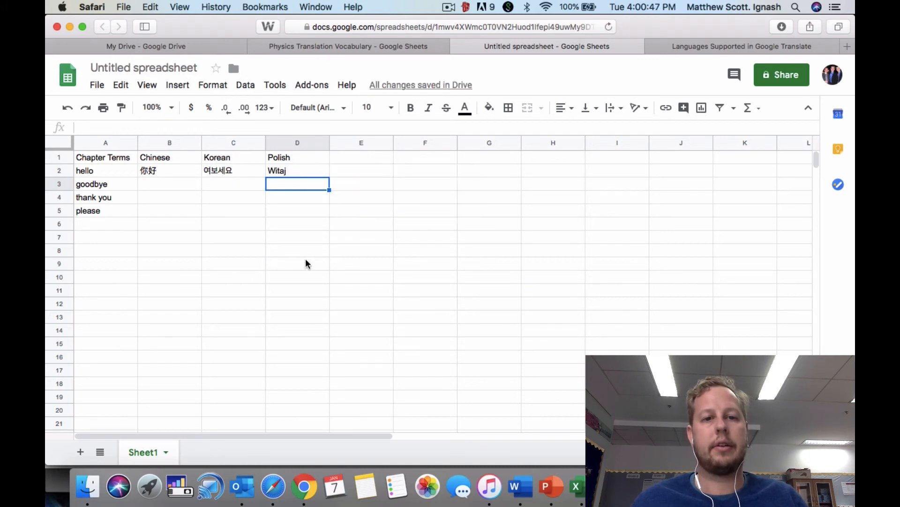
Fill the three translation formulas in B2:D2 down through row 5 to cover the remaining chapter terms.
click(298, 227)
drag(156, 169, 280, 170)
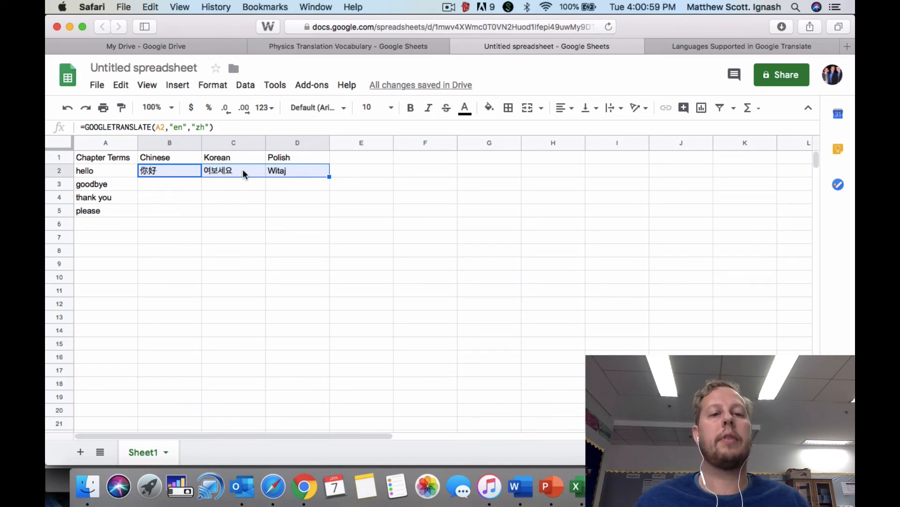
click(330, 178)
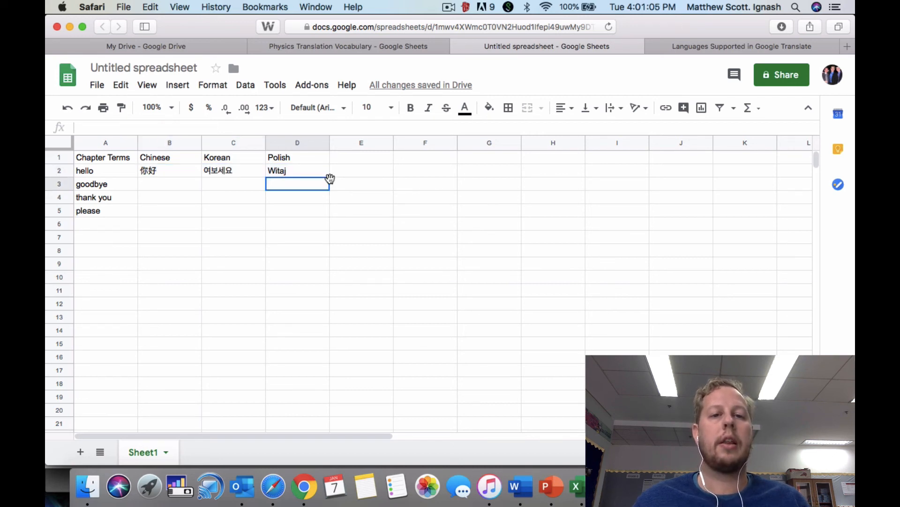
drag(192, 170, 331, 206)
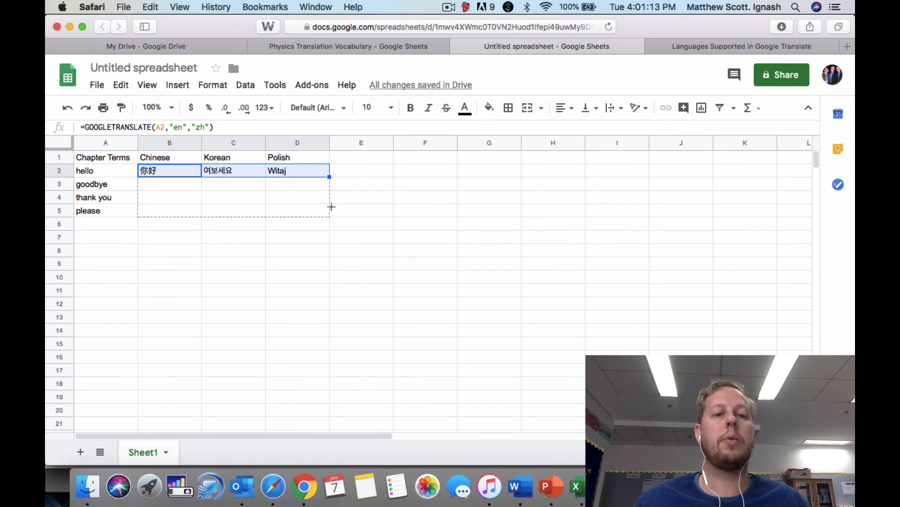
drag(332, 206, 332, 207)
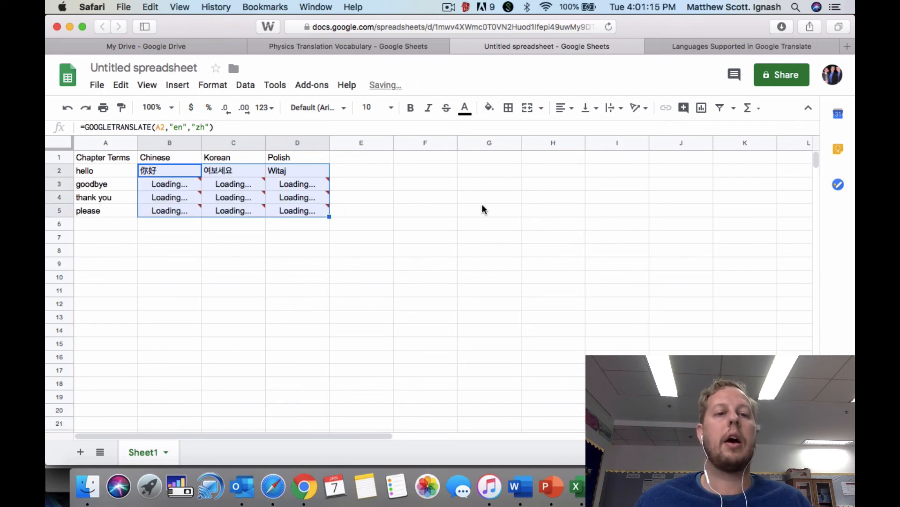